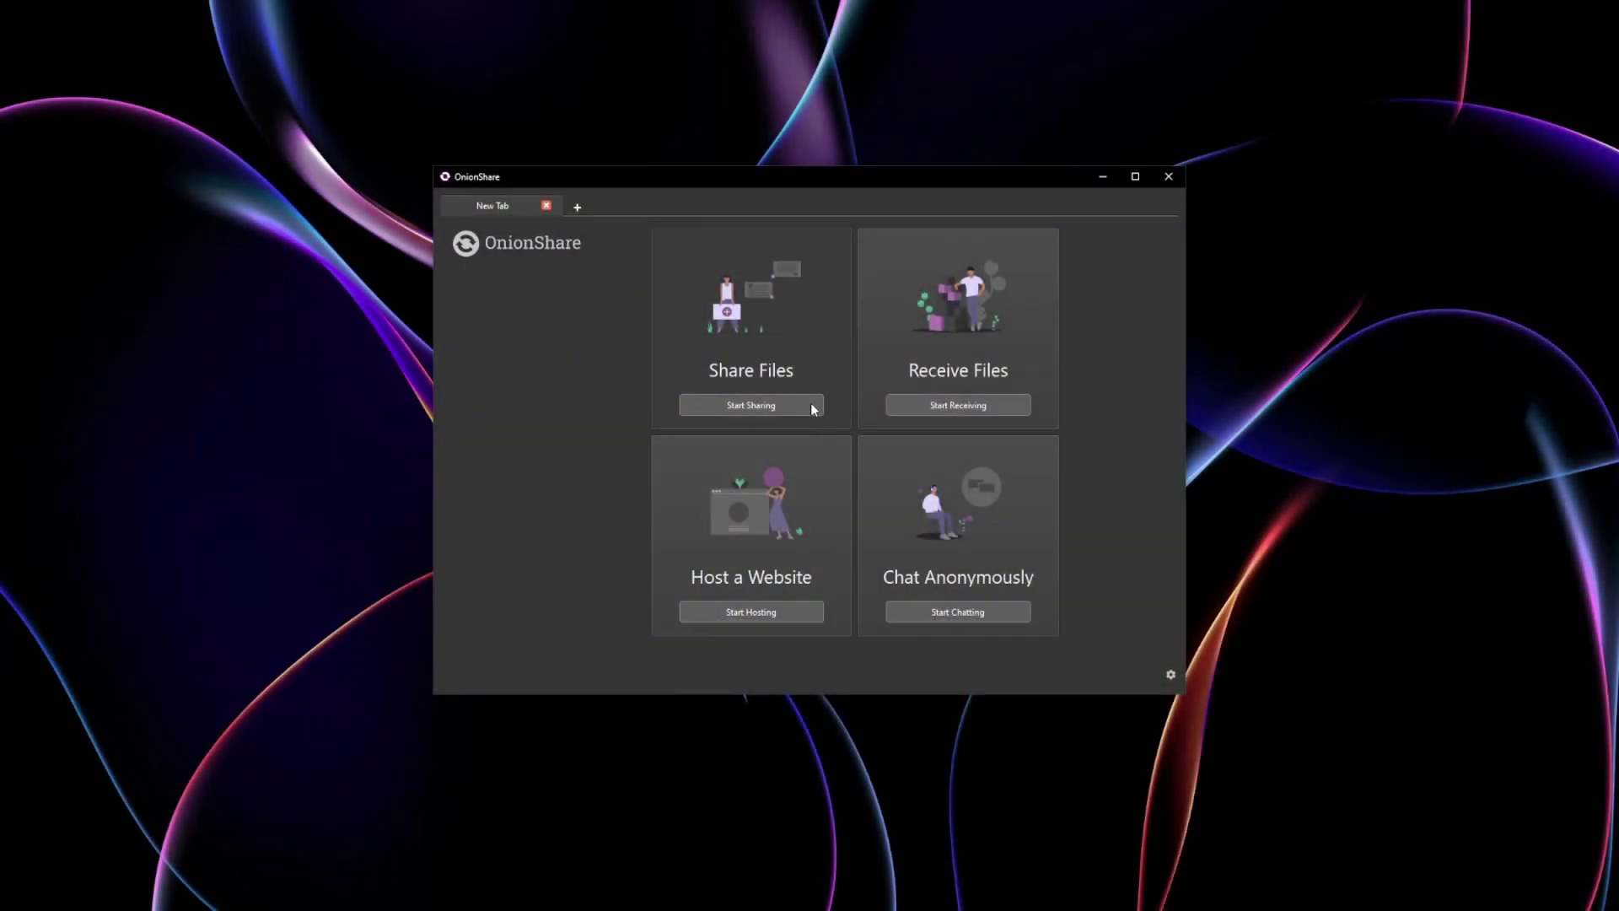
# - Add Share me.txt to OnionShare and start sharing it
pyautogui.click(1137, 606)
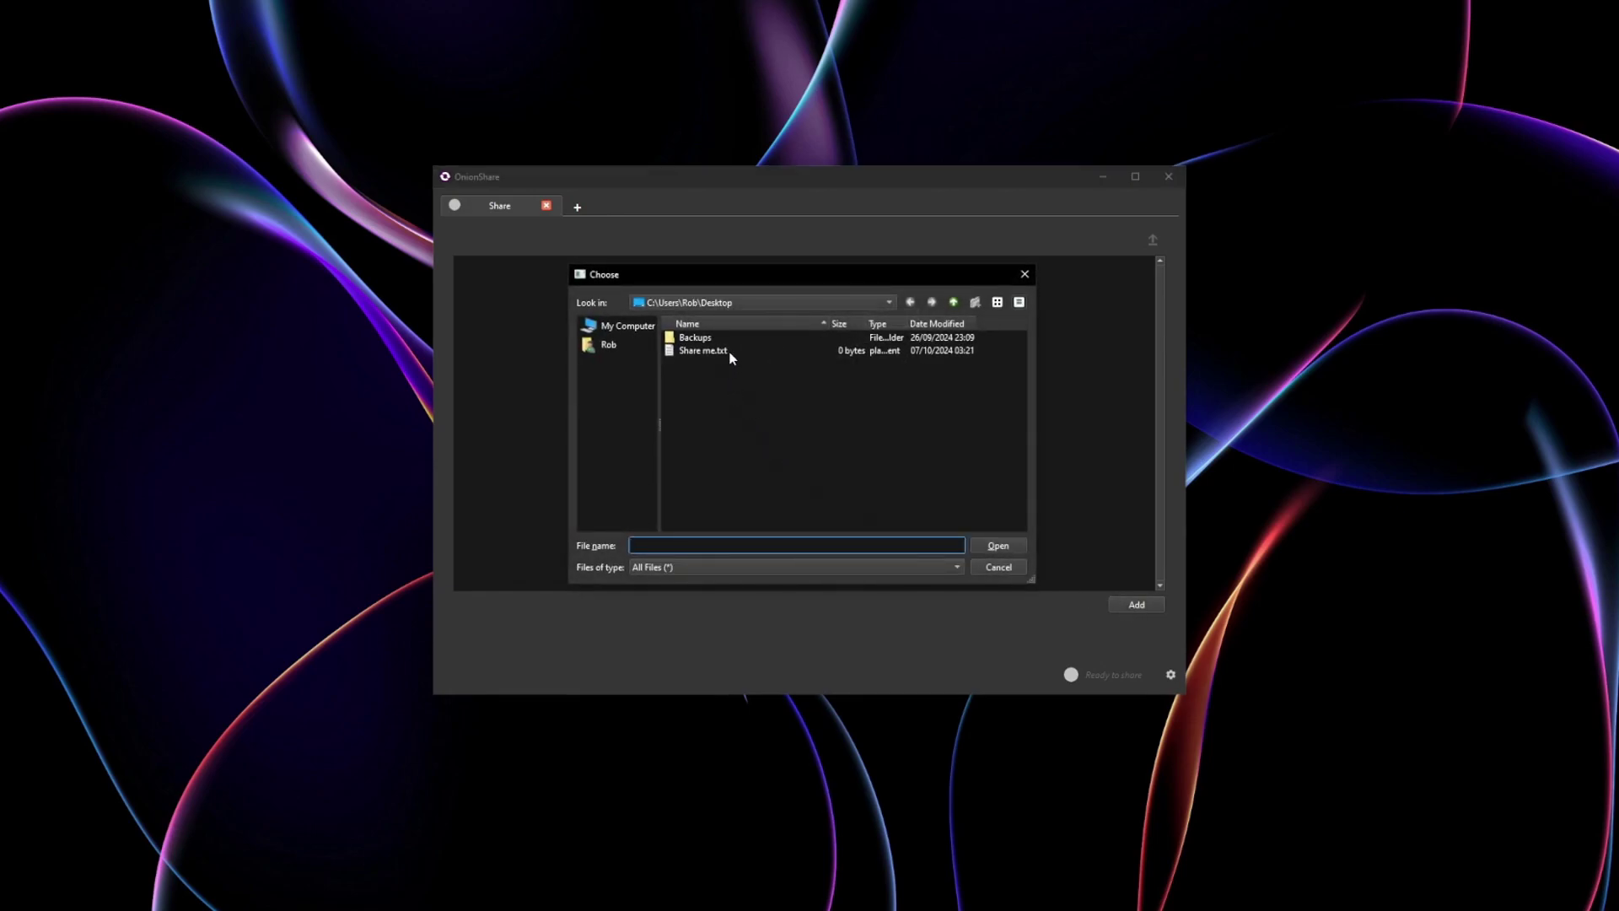
pyautogui.doubleClick(728, 353)
pyautogui.click(537, 616)
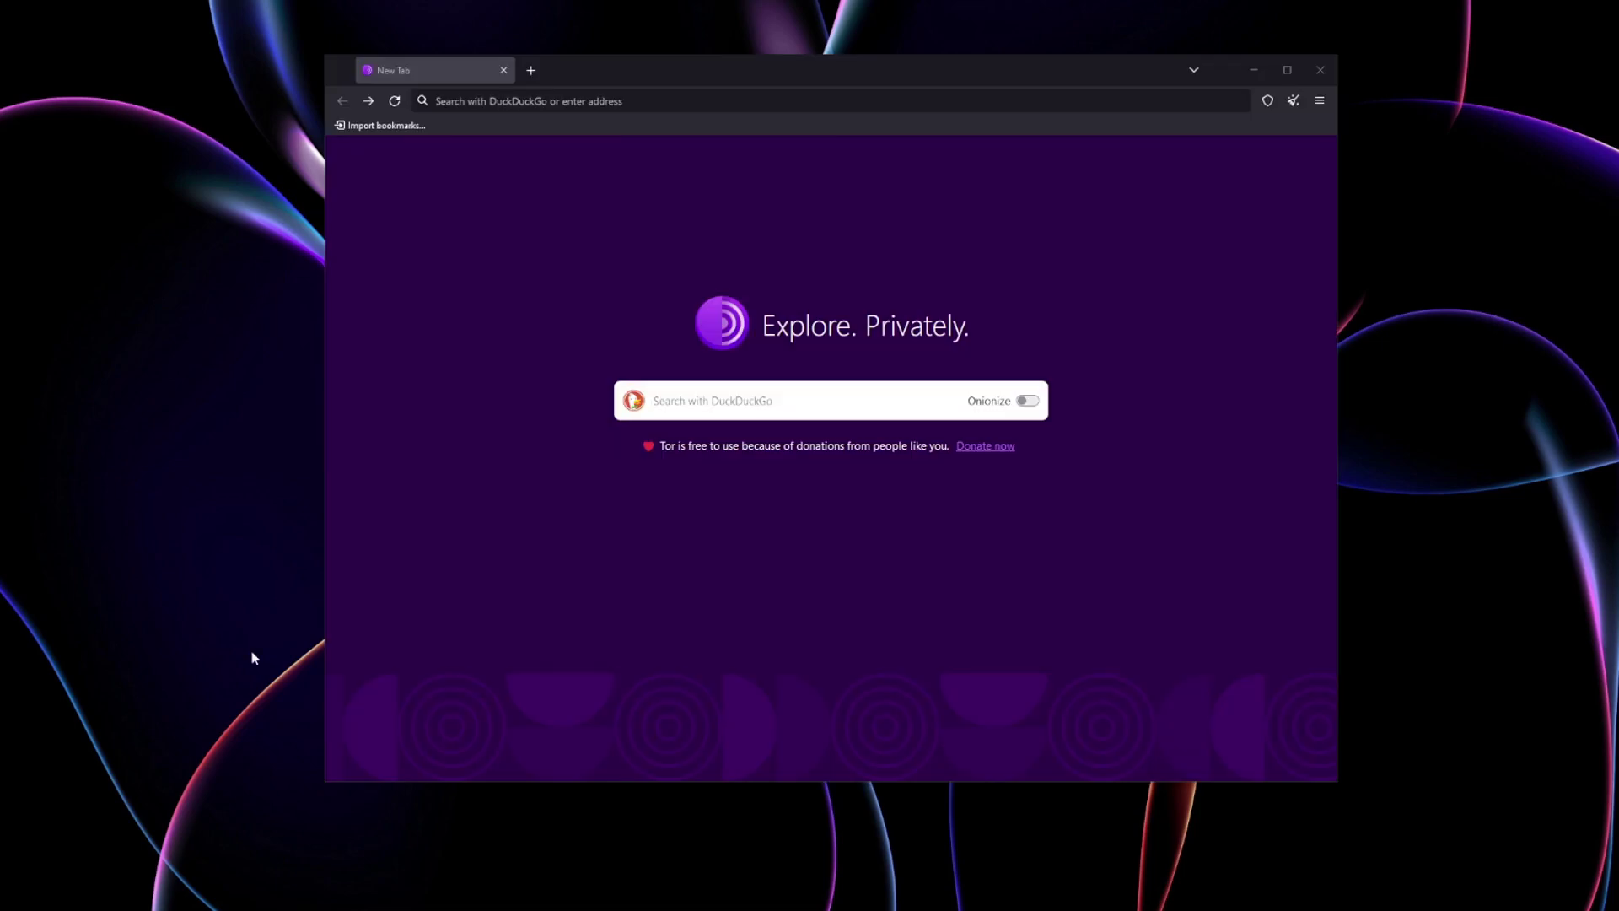
# - Paste the copied .onion address into Tor Browser's address bar and load it
pyautogui.rightClick(553, 102)
pyautogui.click(600, 228)
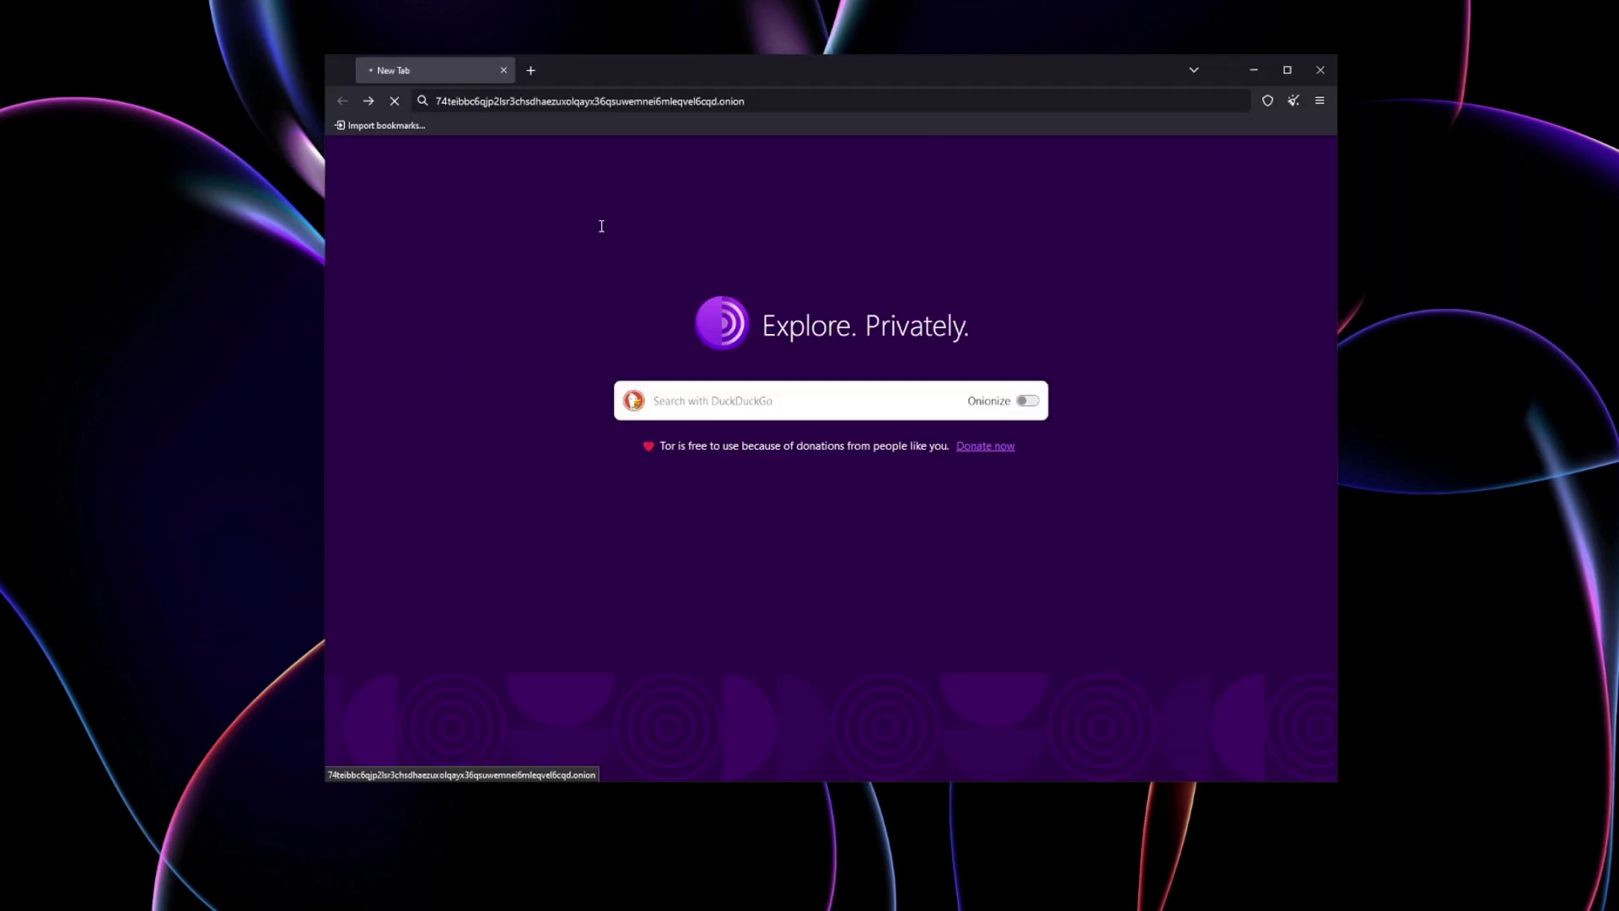